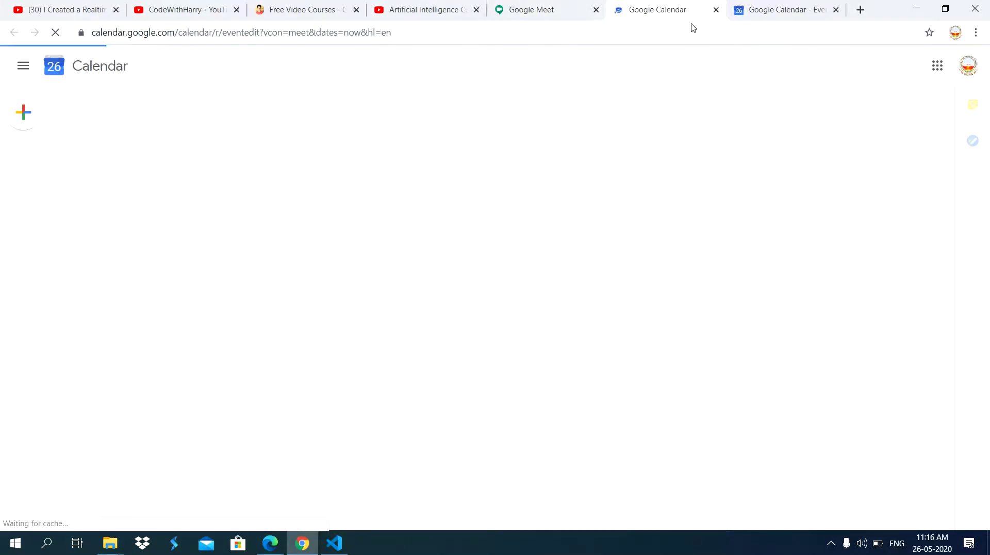
Close the duplicate calendar page and title the new event Cs Class in the remaining event form
click(715, 9)
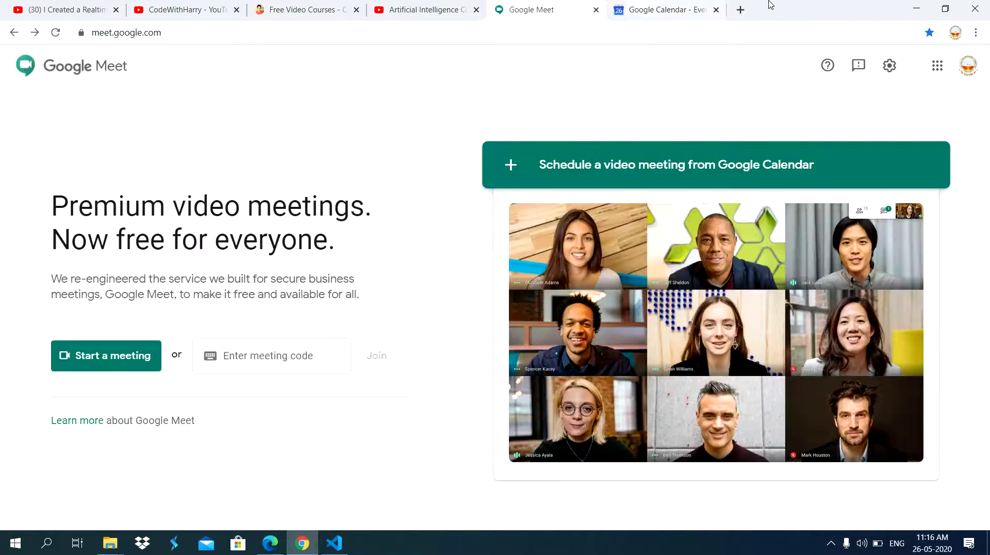
click(675, 9)
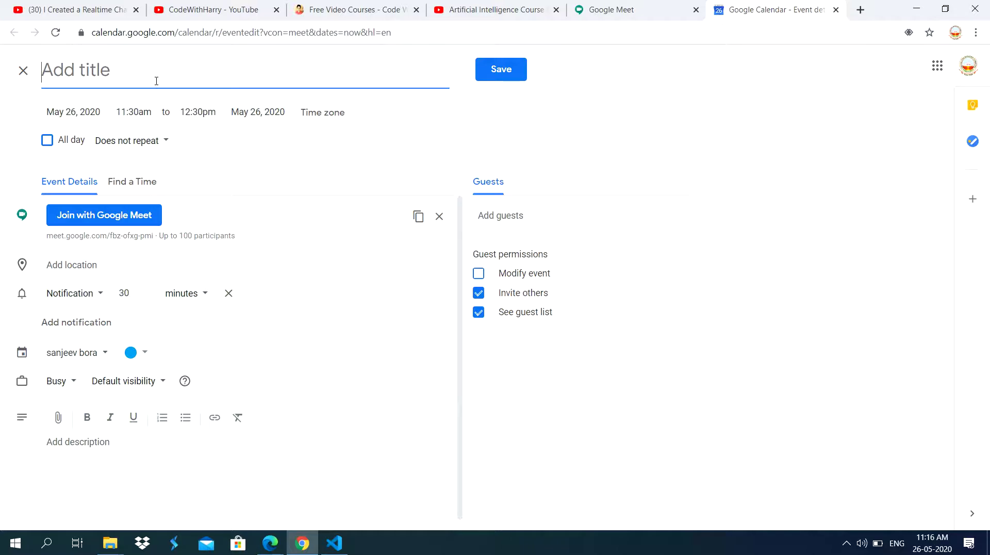
text(Cs Class)
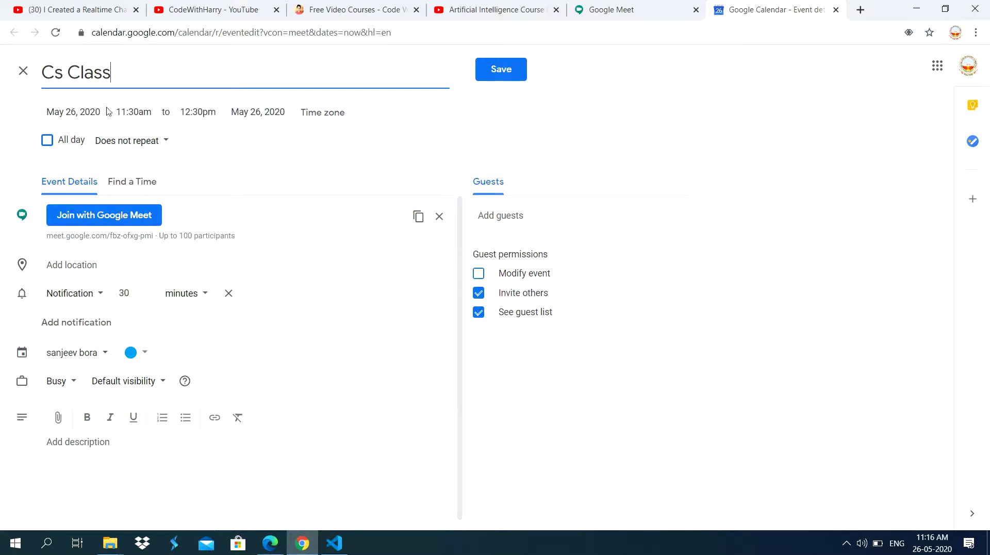
Review the date, start time and end time choices for the Cs Class event without changing them
click(76, 111)
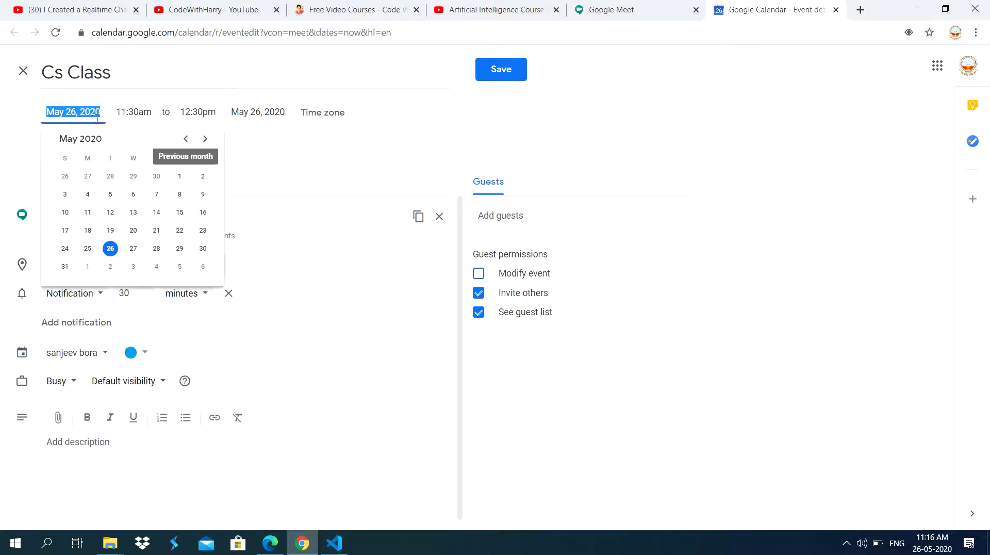
click(134, 112)
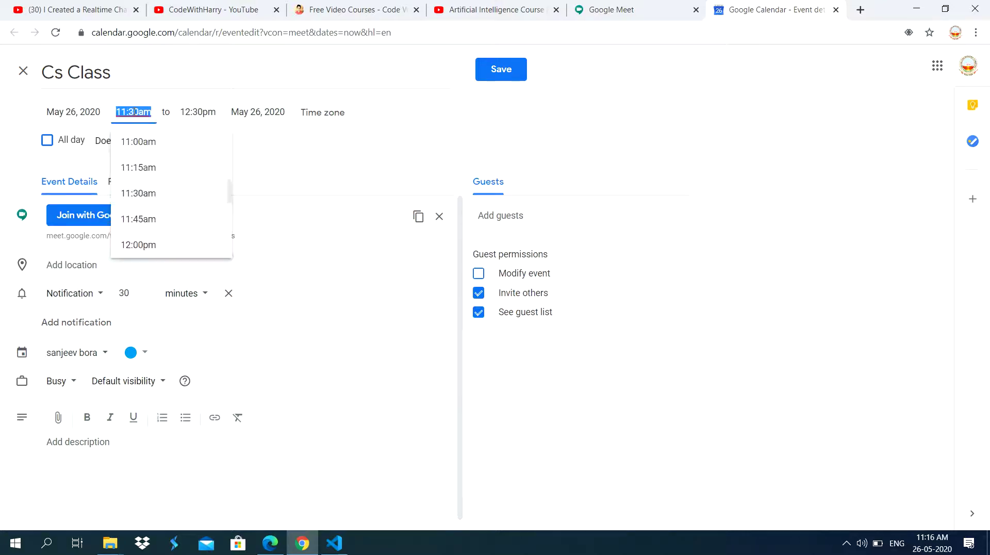
click(195, 111)
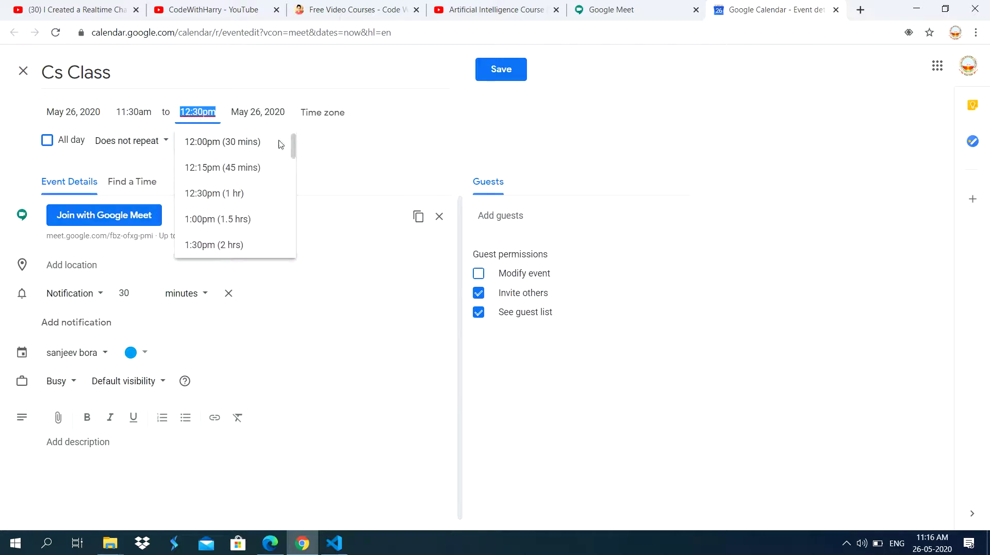
click(132, 111)
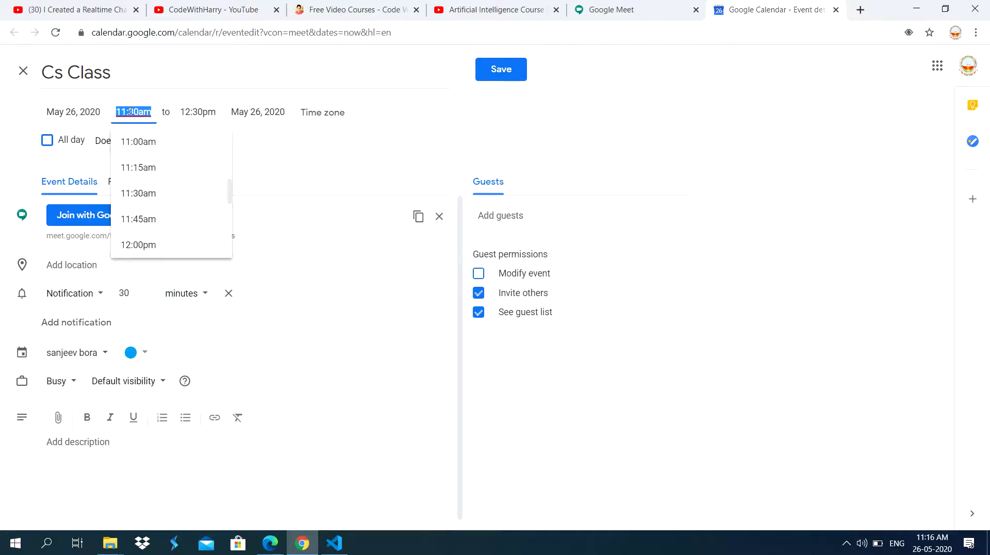
click(200, 110)
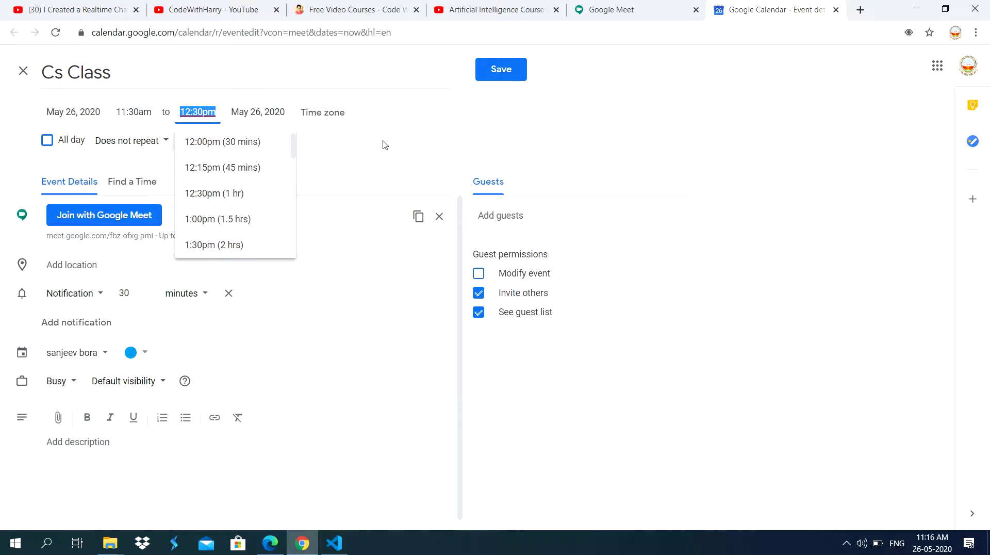
click(352, 125)
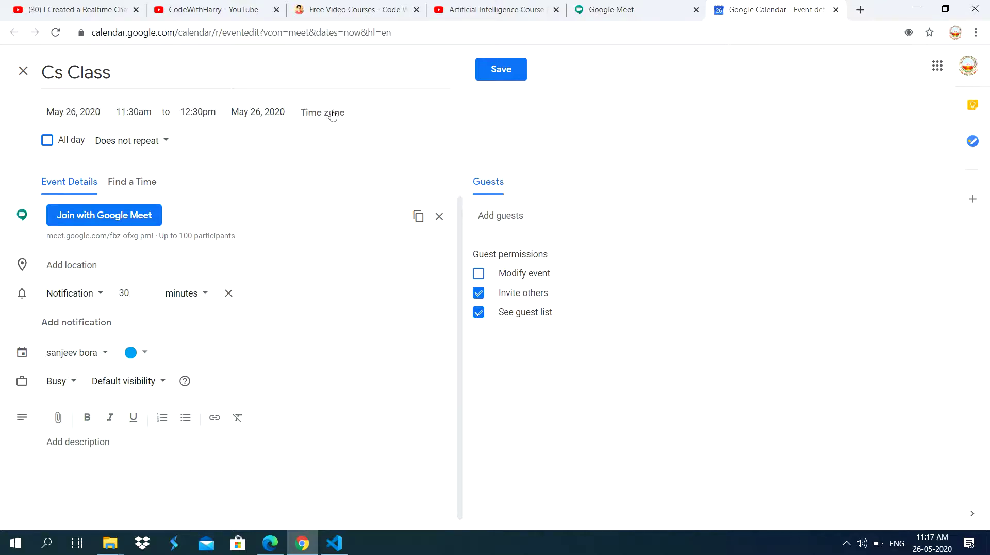
Review the event's time zone settings and its repeat options, leaving both as they are
click(332, 114)
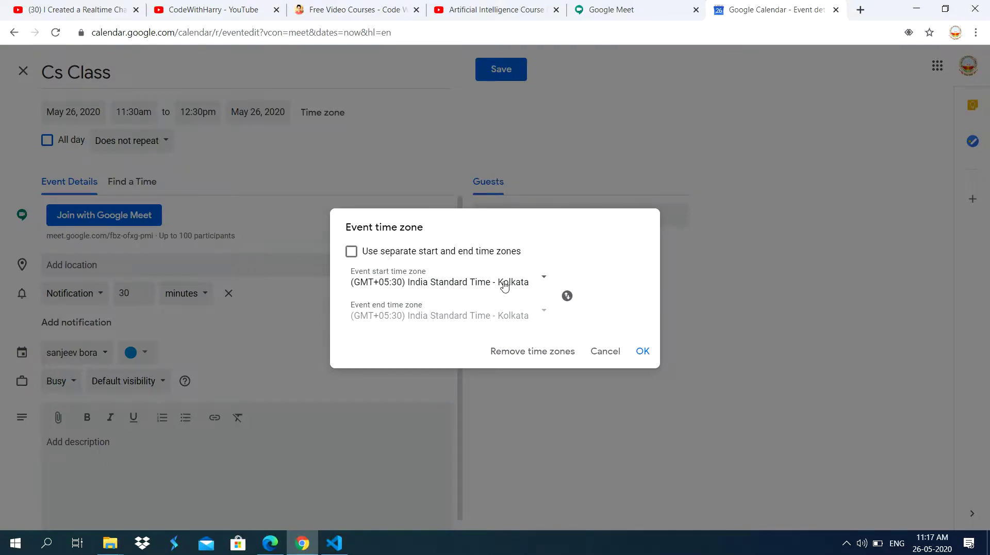
click(612, 353)
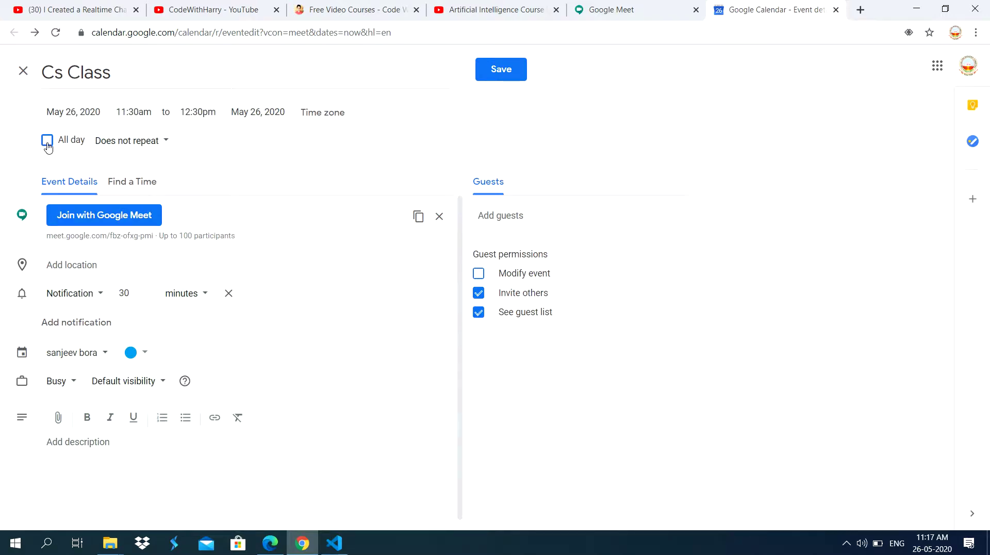
click(129, 145)
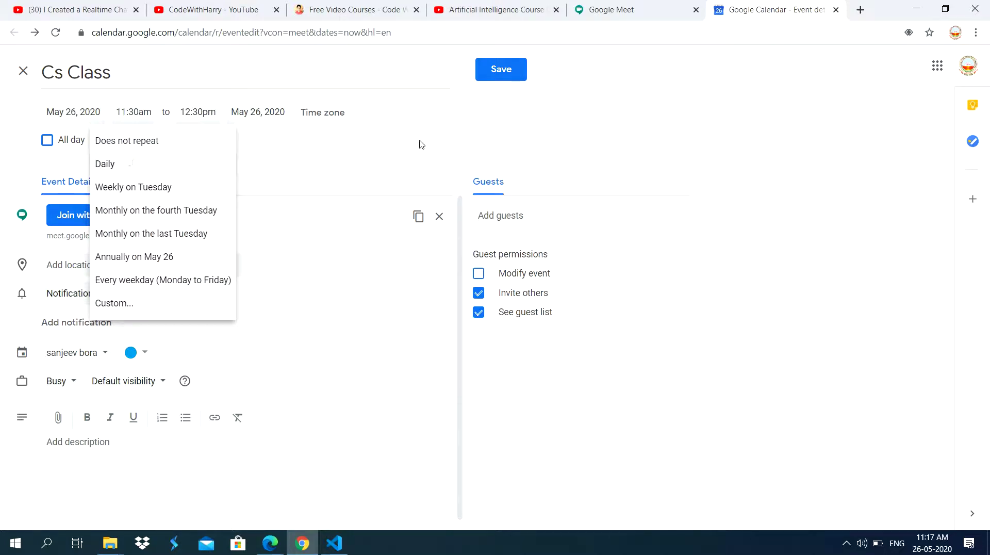
click(390, 158)
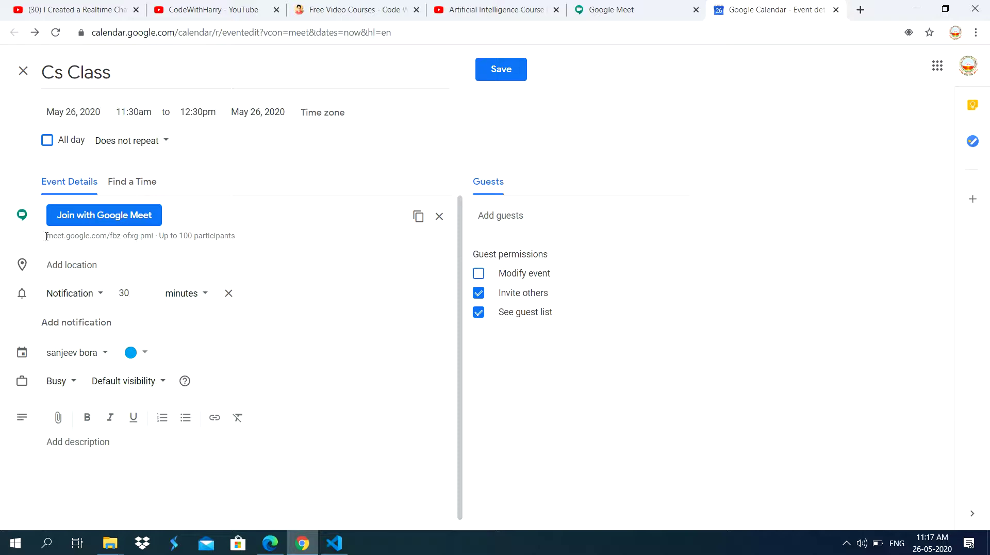
Save the Cs Class event and copy its Google Meet link from the saved event's details
drag(46, 236, 162, 236)
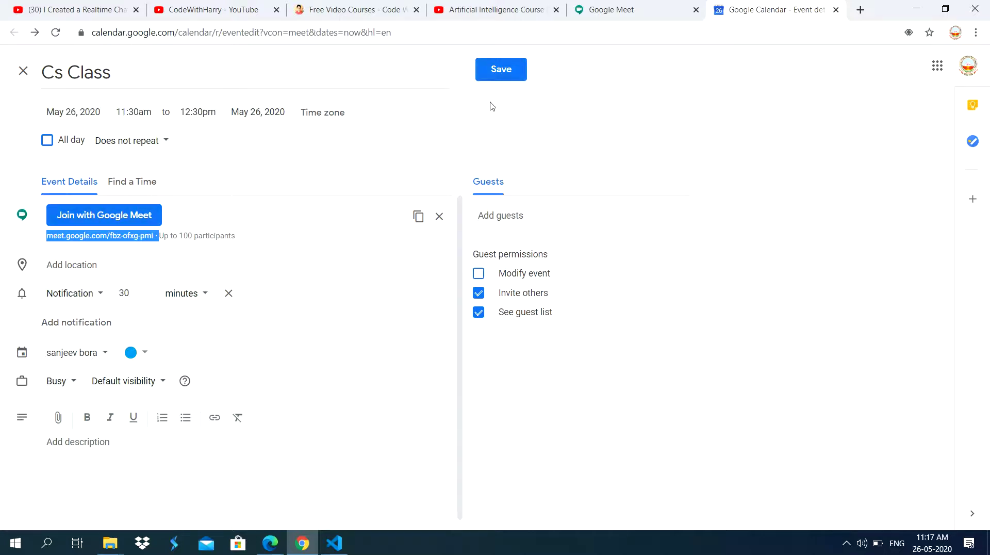
click(489, 72)
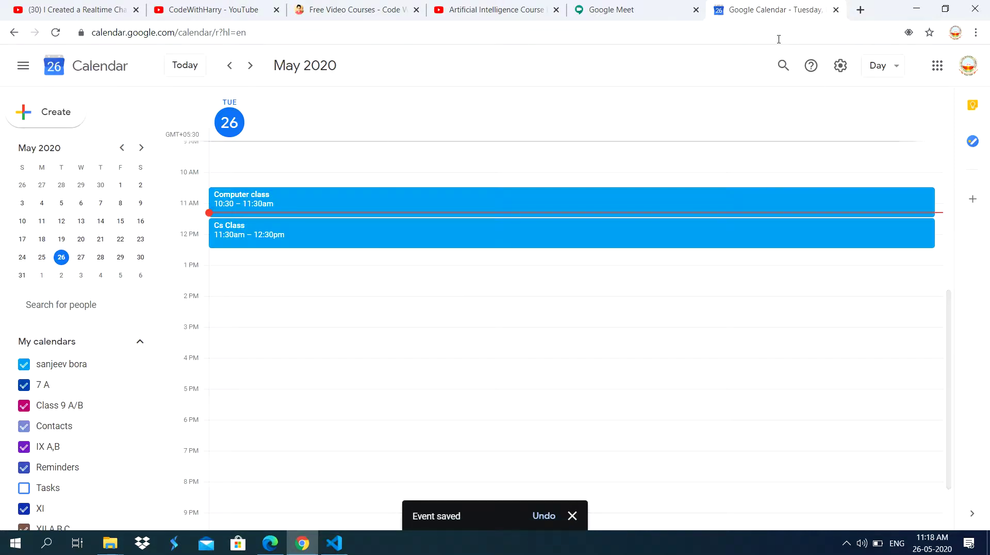
click(235, 236)
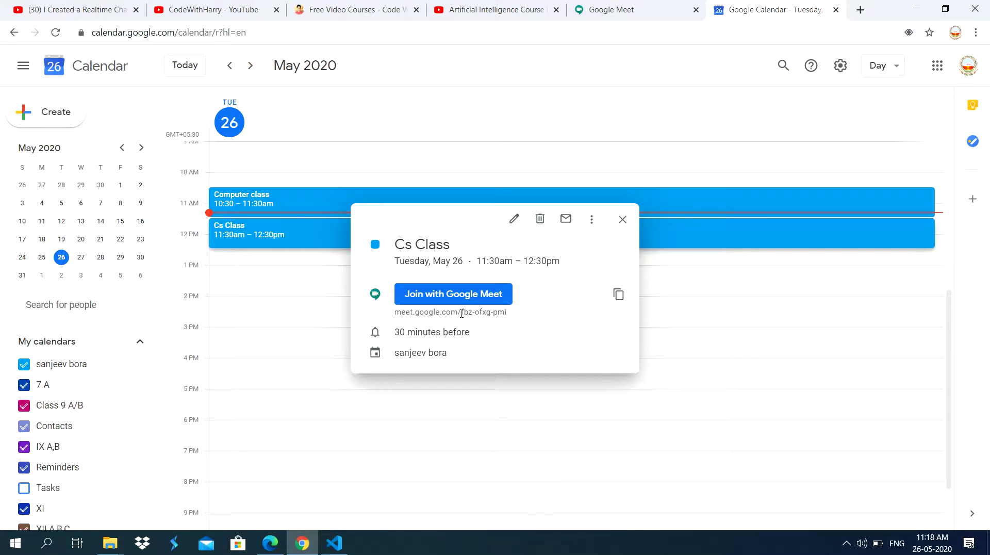
triple_click(462, 311)
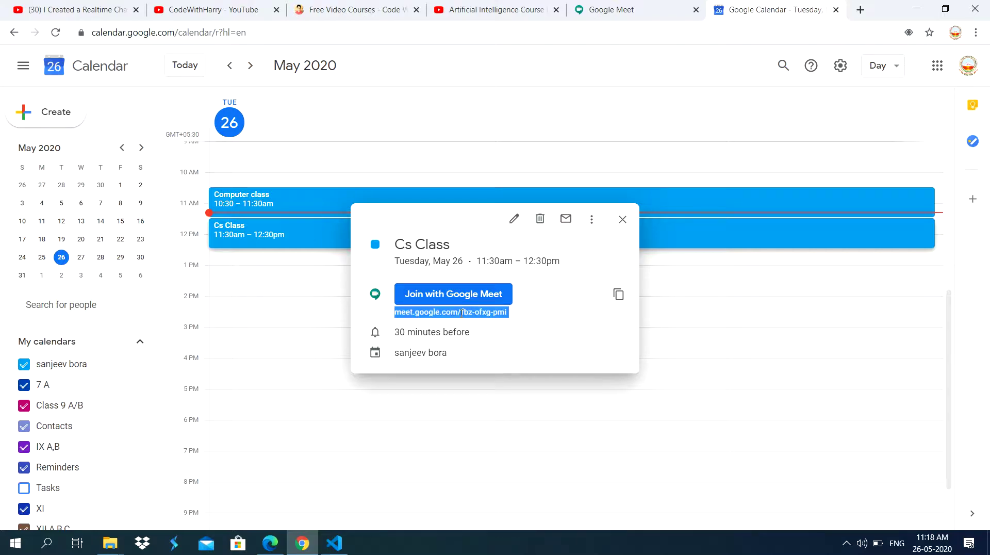
click(619, 297)
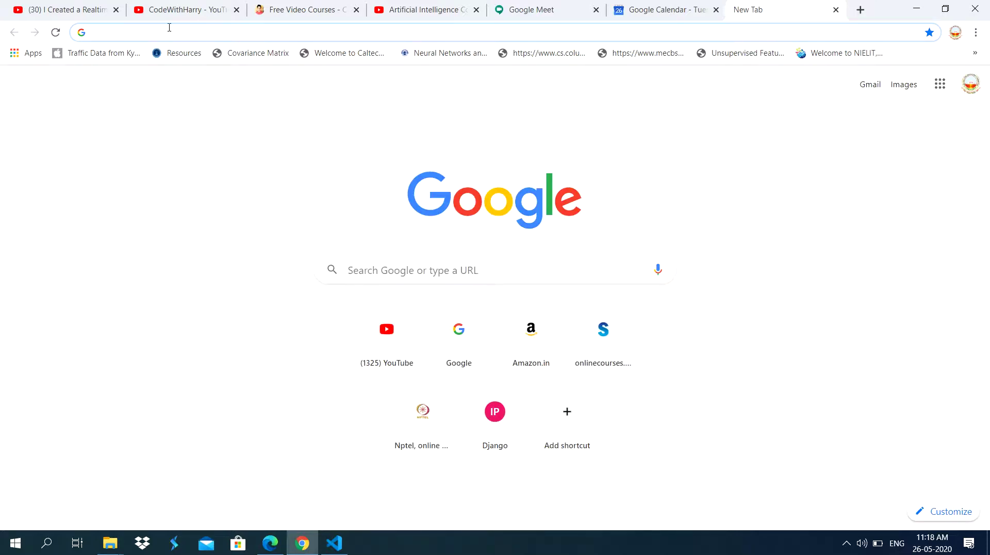
Open gmail.com and WhatsApp Web in two separate new browser tabs
text(gmail.com)
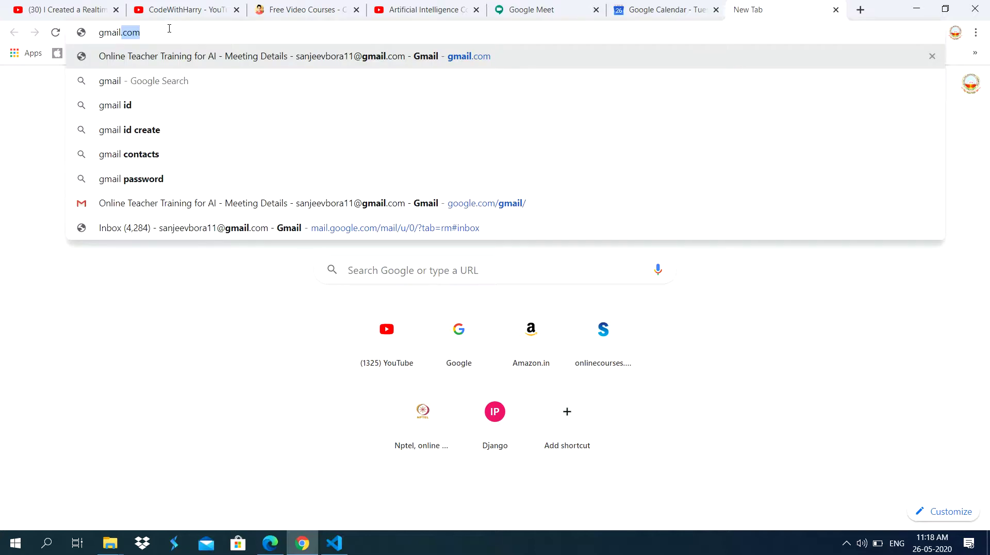
key(Return)
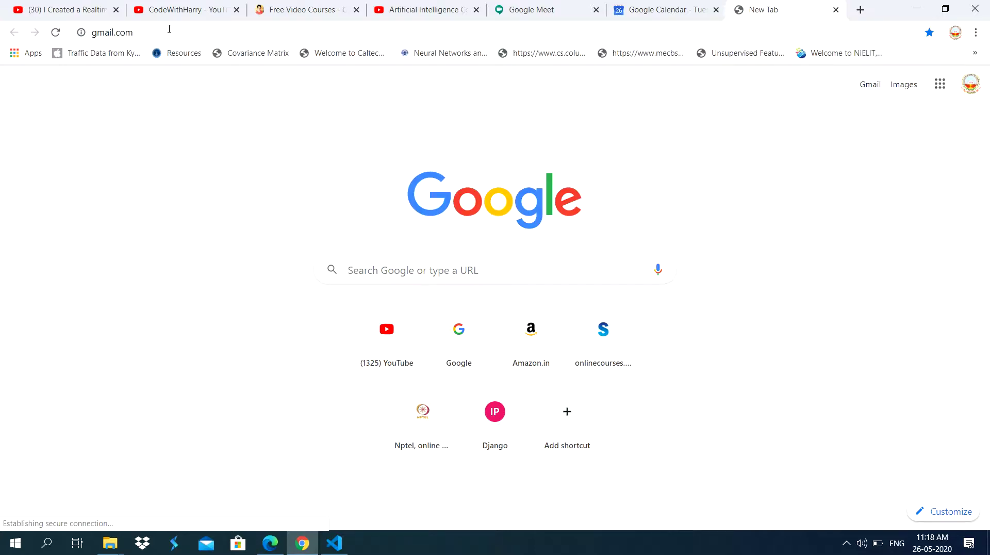
click(860, 10)
click(675, 7)
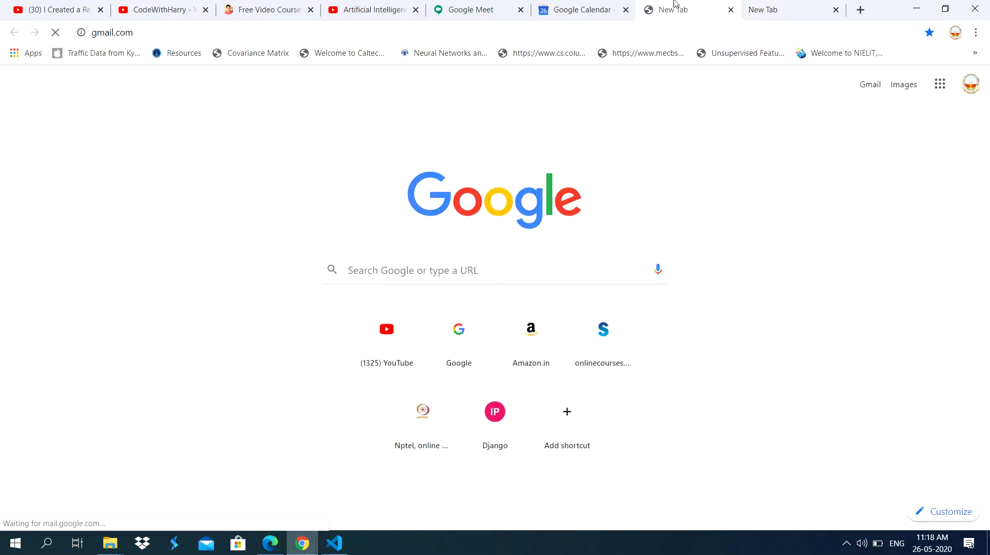
click(771, 7)
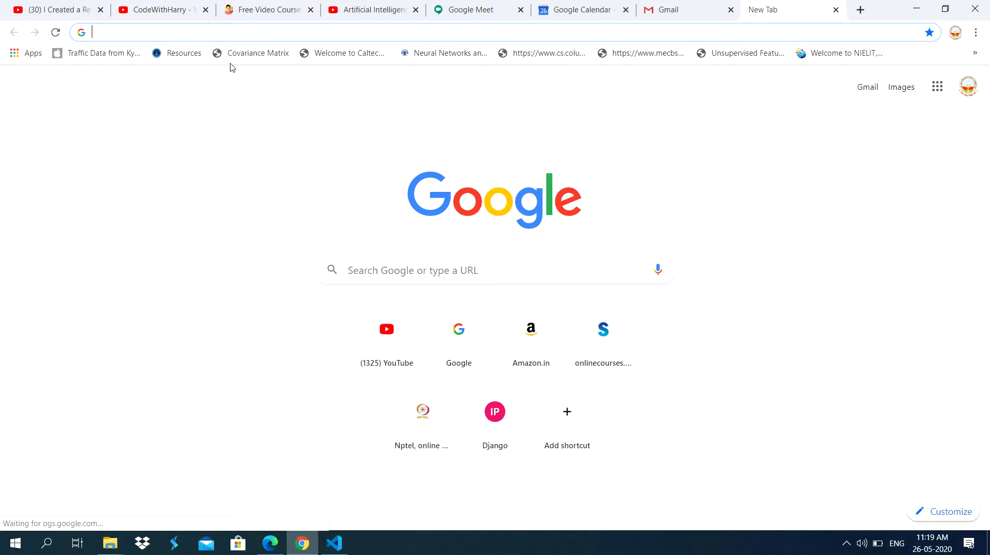
text(we.)
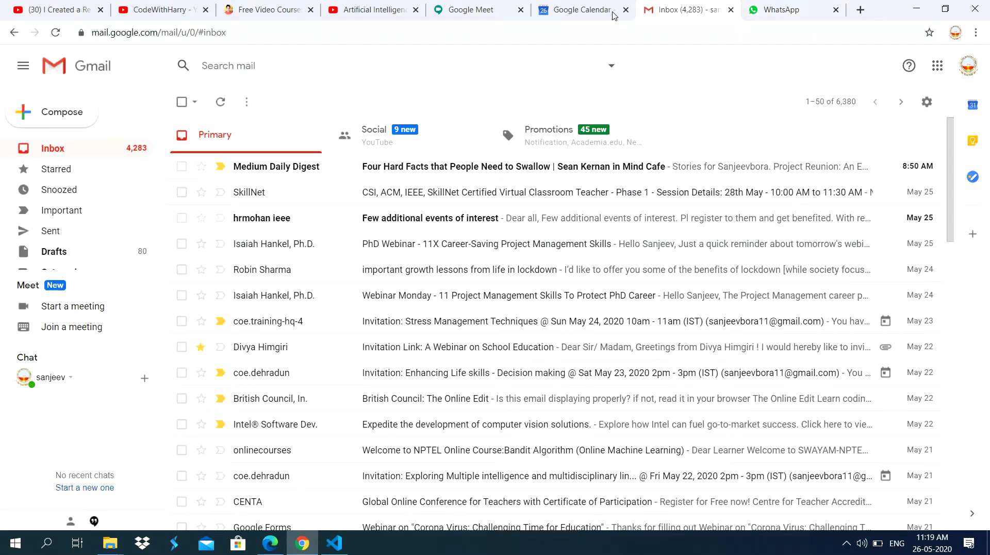
Compose a Gmail message to the account owner's own address with the copied Meet link pasted above the signature
click(62, 114)
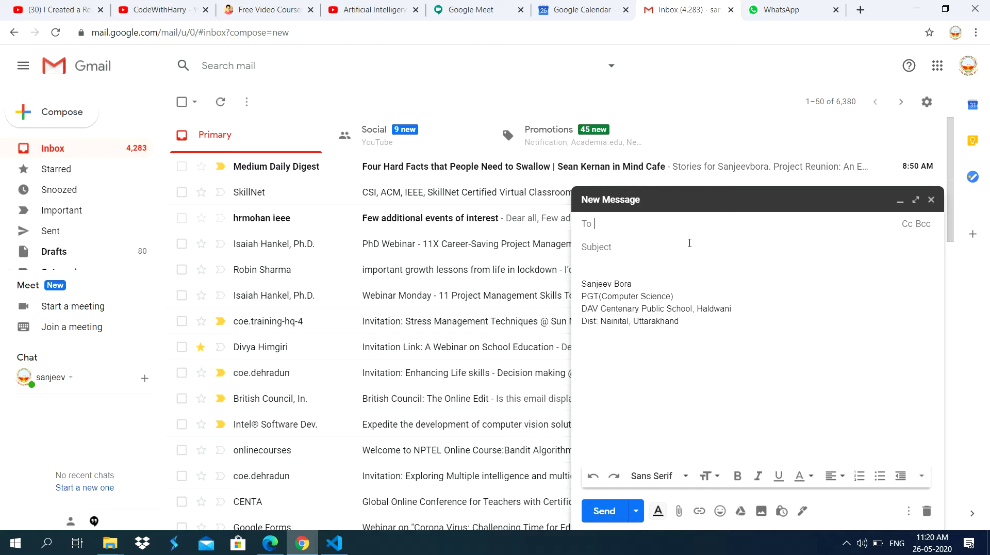
text(sanjee)
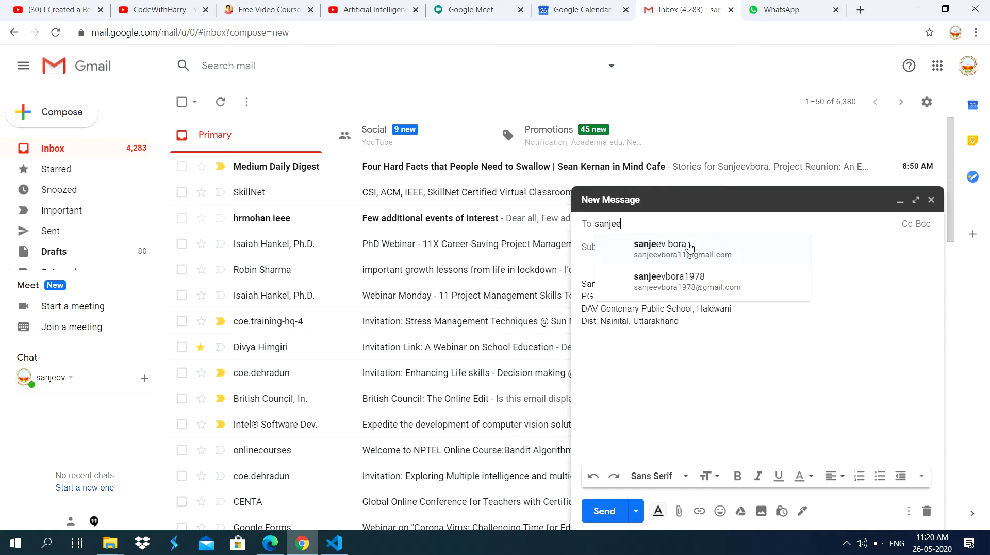
click(689, 248)
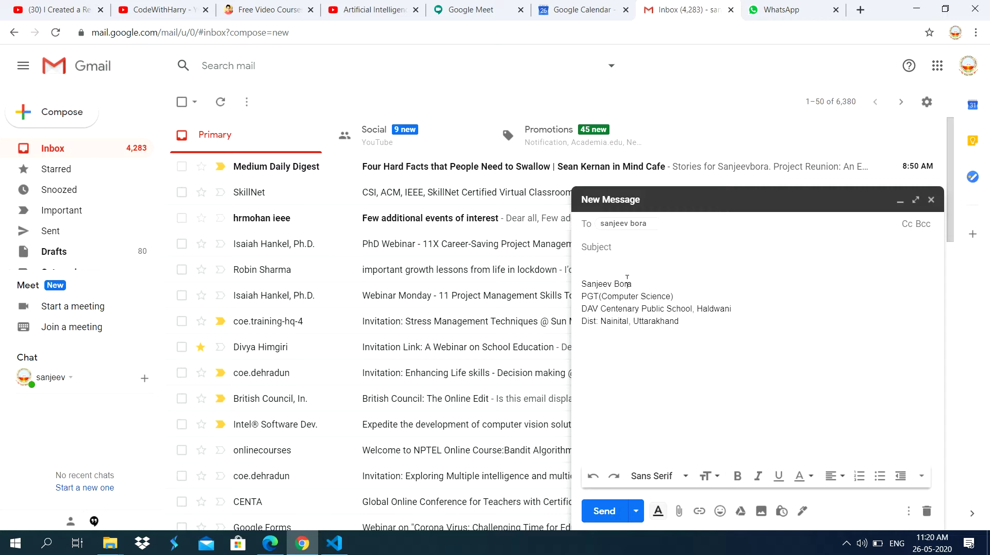
click(601, 272)
right_click(601, 271)
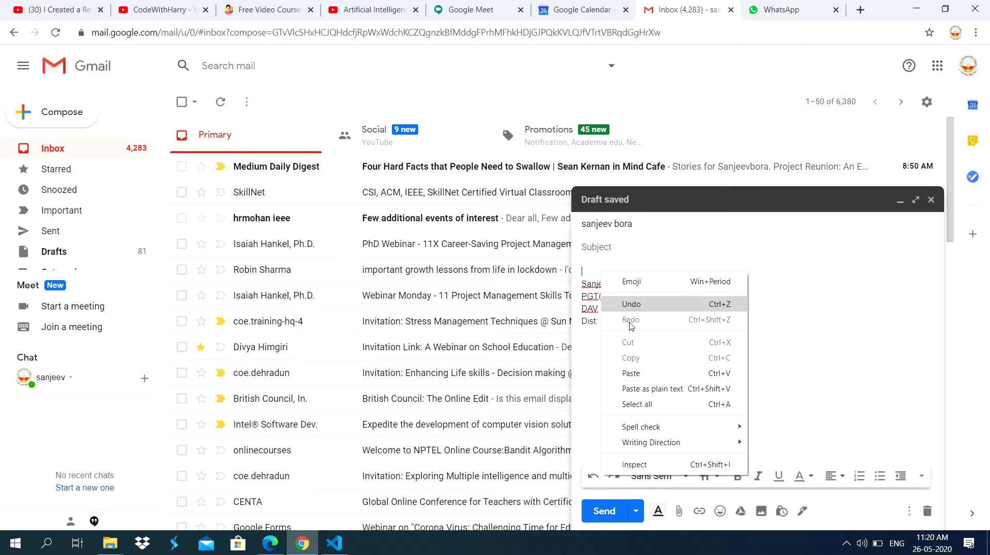
click(631, 373)
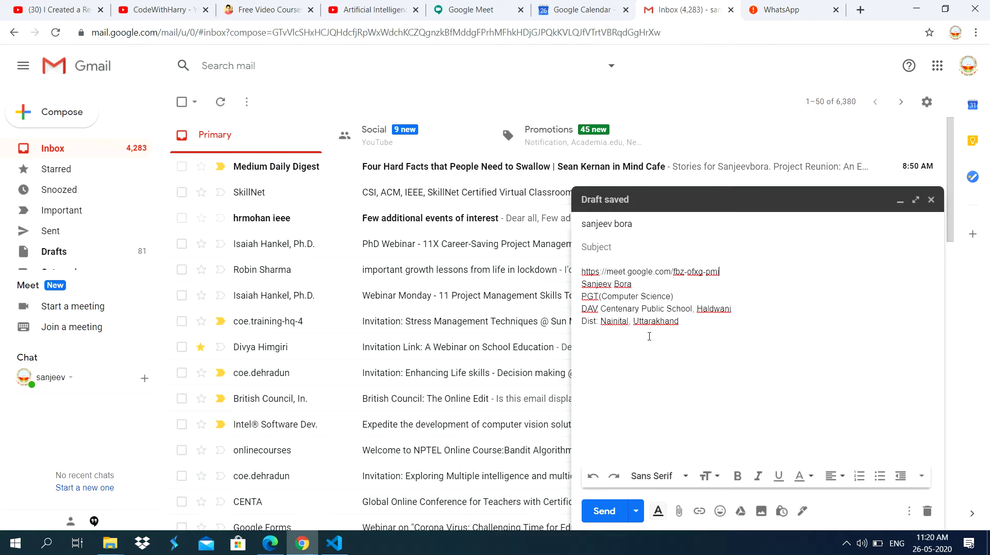
Send the email without a subject and open the received copy in the inbox
click(602, 510)
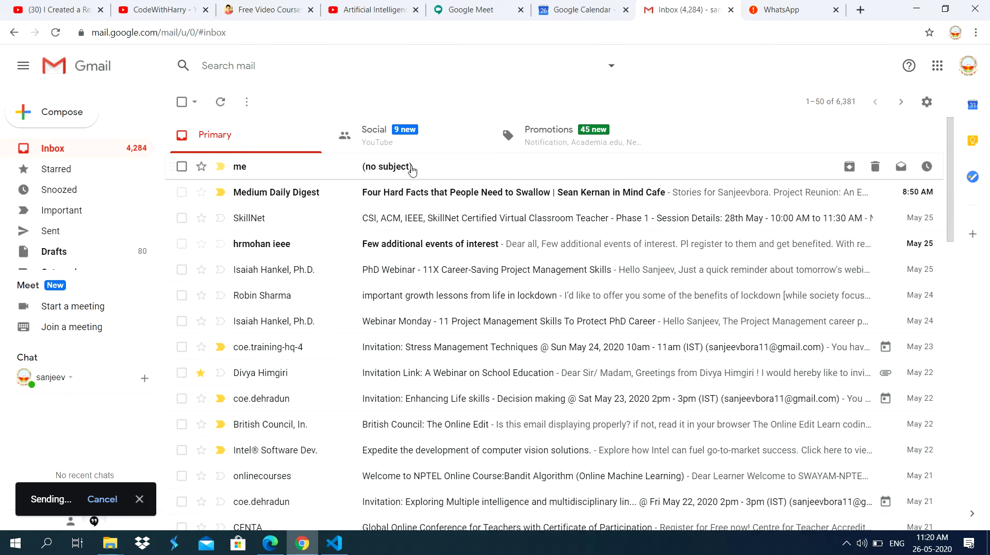
click(411, 167)
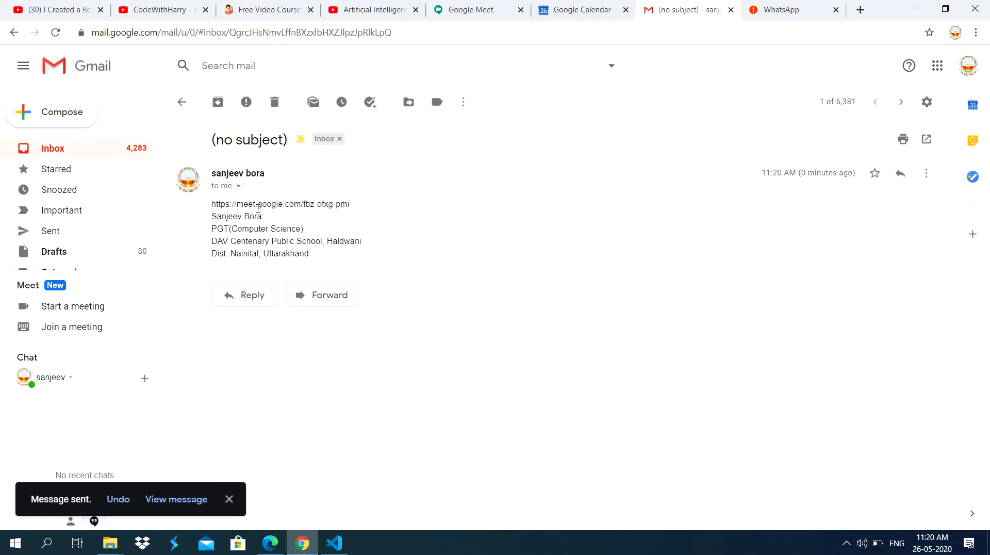